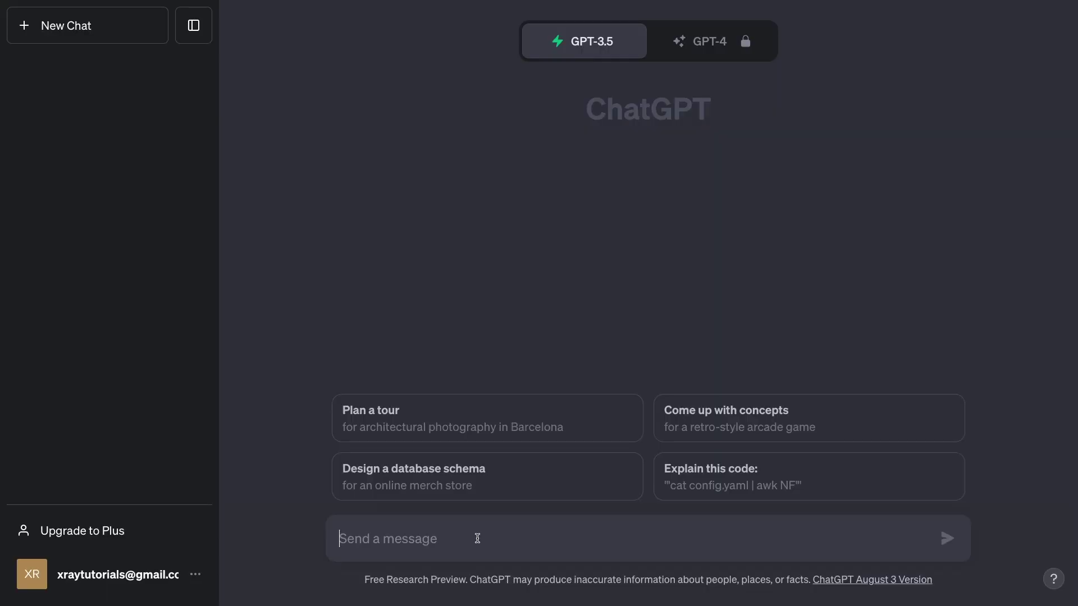
Send ChatGPT the workflow automation description prompt, then open a fresh GPT-3.5 chat once it answers.
type("Write a brief description of workflow automation.")
key("Return")
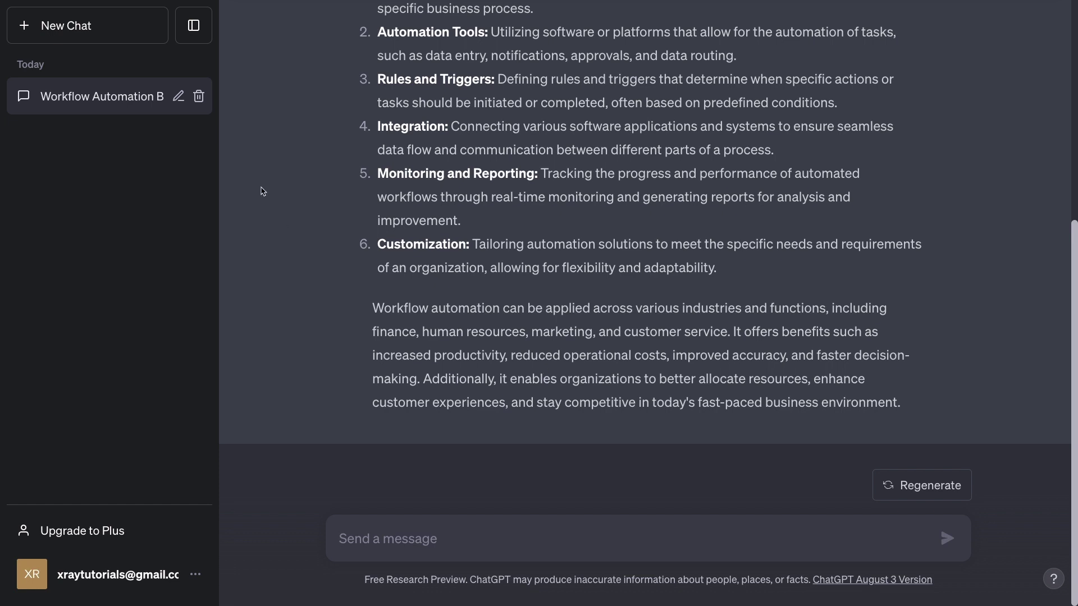
left_click(80, 32)
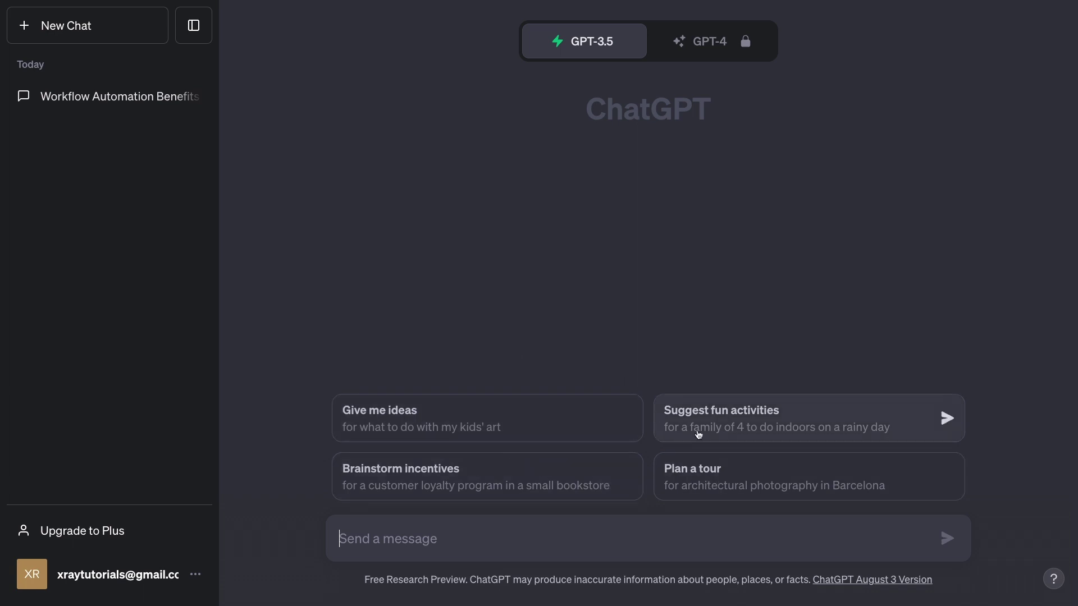
Send the 'Brainstorm incentives' suggestion asking for small-bookstore loyalty-program ideas.
left_click(580, 481)
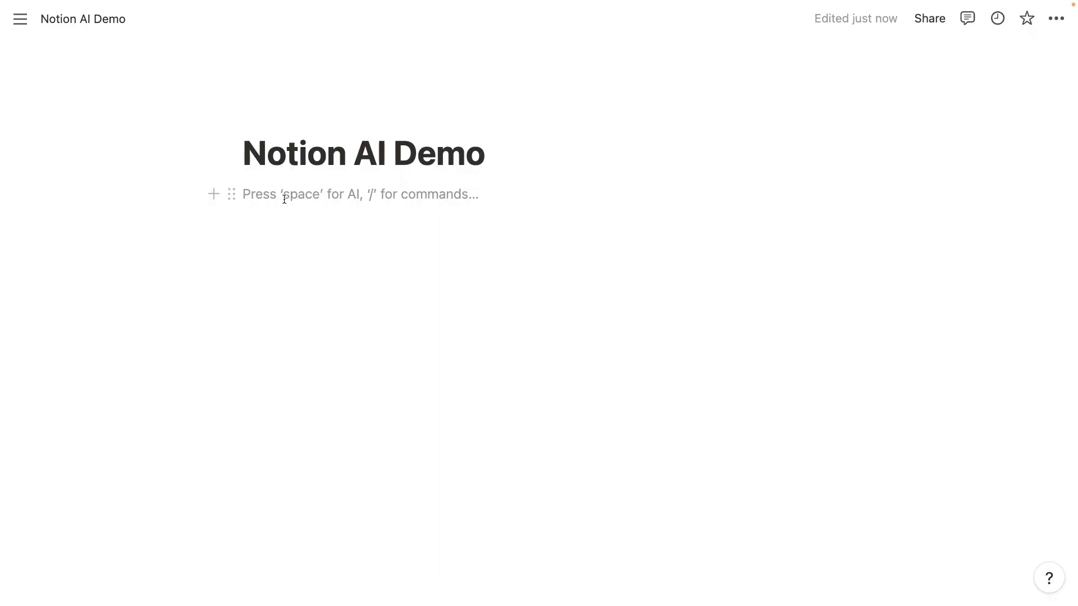
Add a 'Workflow Automation Benefits' Heading 1 and have Notion AI write an eight-item benefits list beneath it.
type("/head")
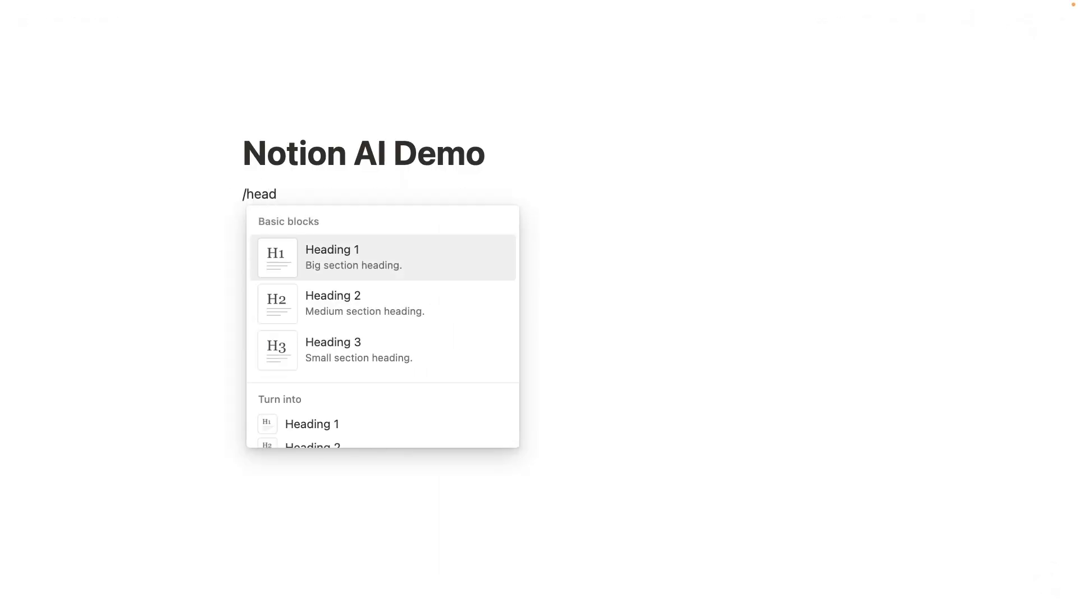
left_click(326, 248)
type("Workflow Automation Benefits")
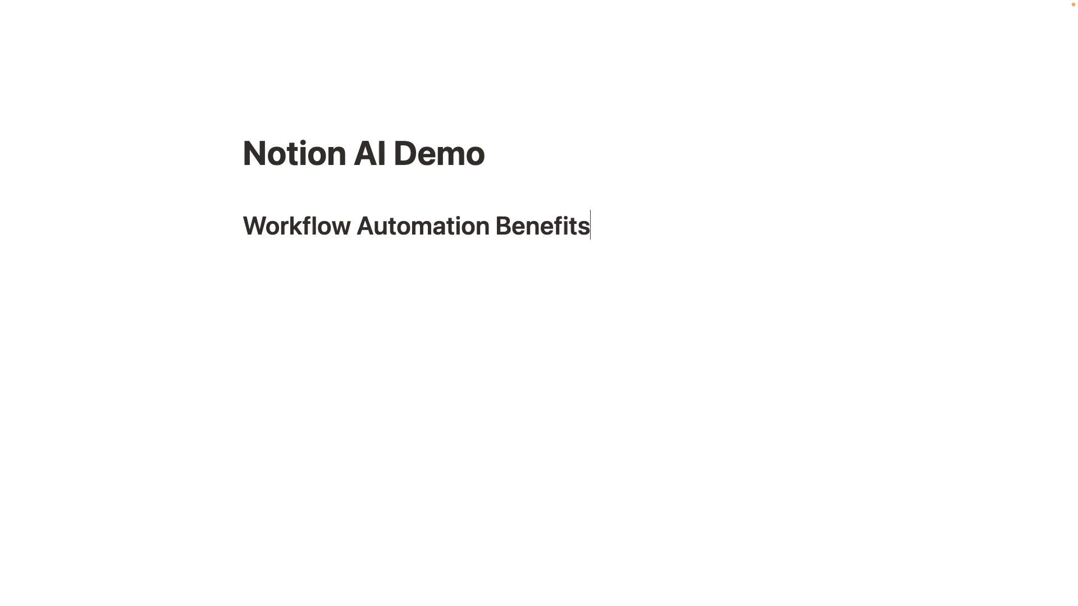
type("/ai")
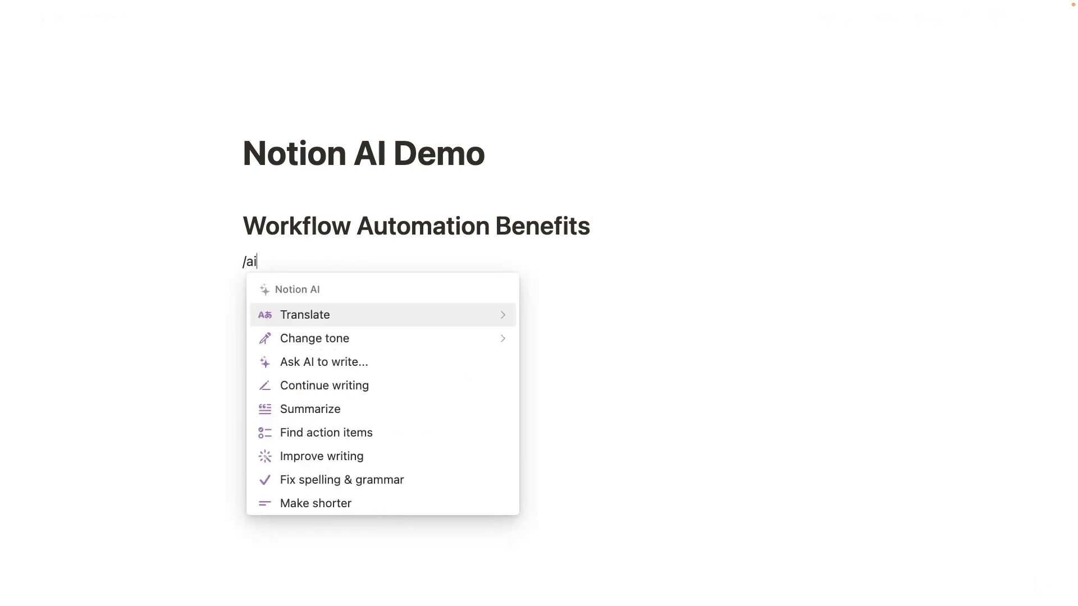
left_click(321, 362)
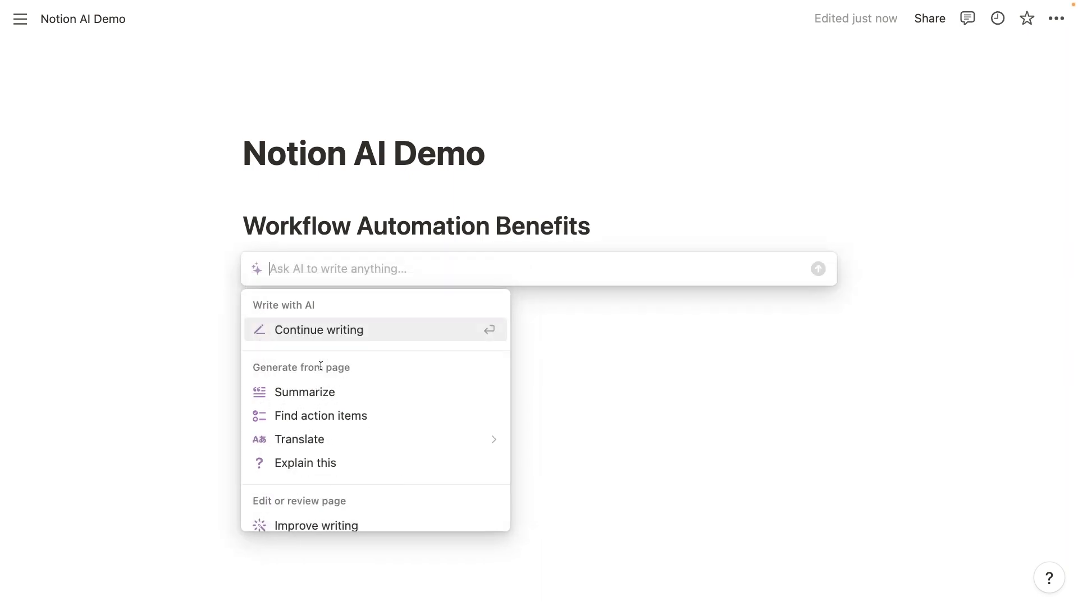
type("Write a brief list describing the benefits of workflow automation.")
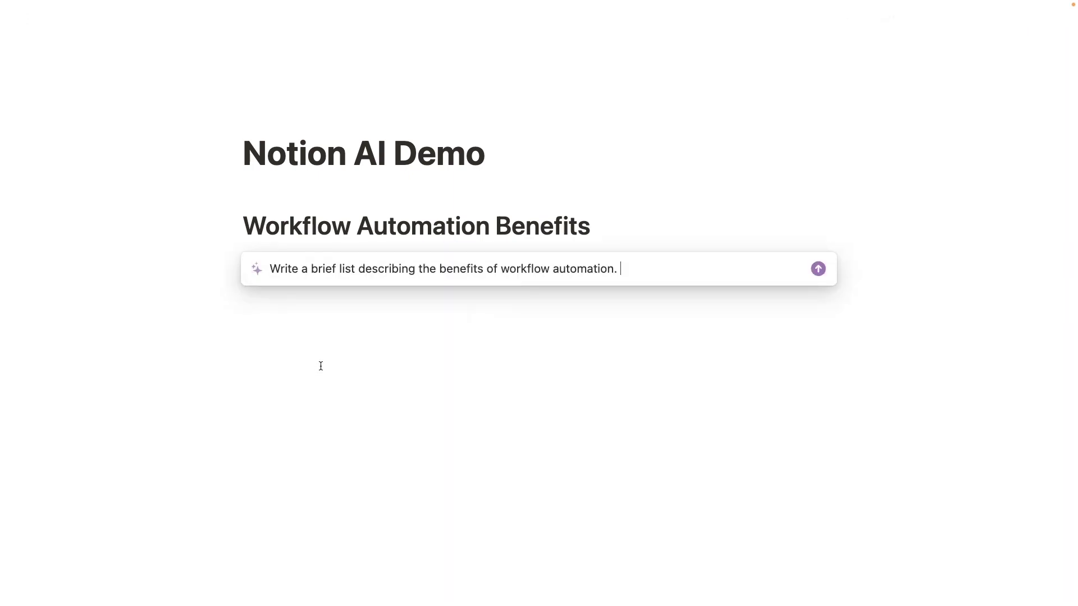
left_click(817, 270)
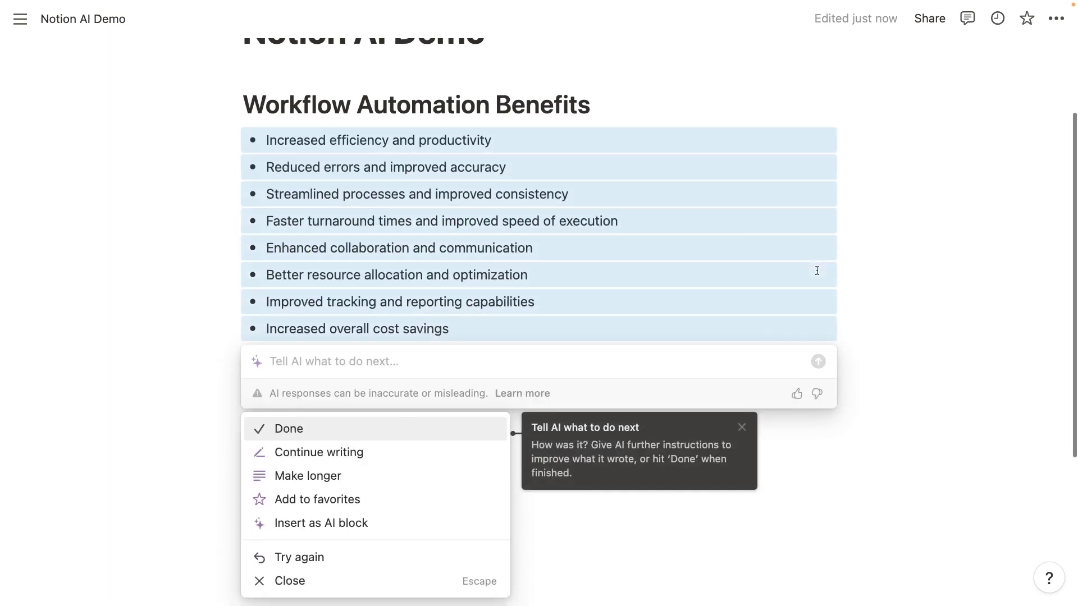
left_click(397, 436)
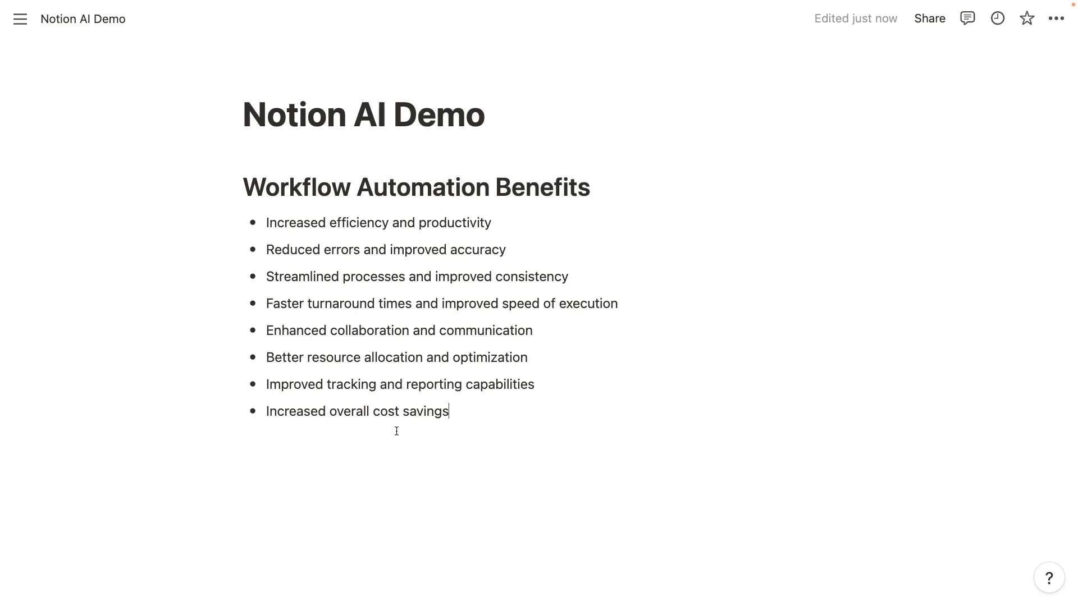
Translate the eight benefit bullets into Spanish and insert the translation below the English list.
left_click_drag(468, 415, 266, 230)
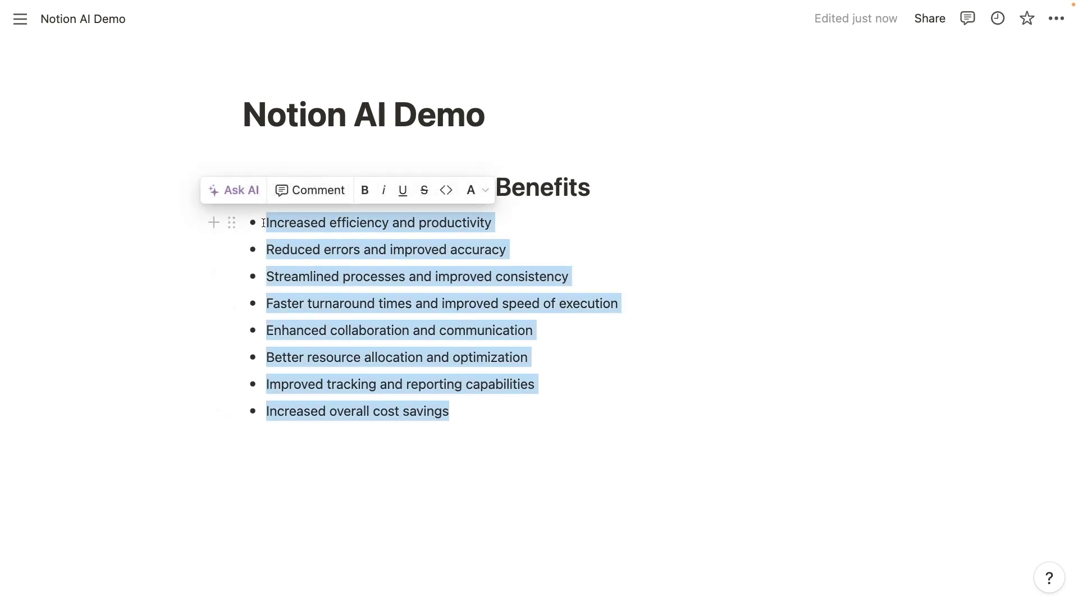
left_click(242, 193)
mouse_move(377, 487)
scroll(378, 484, "down", 2)
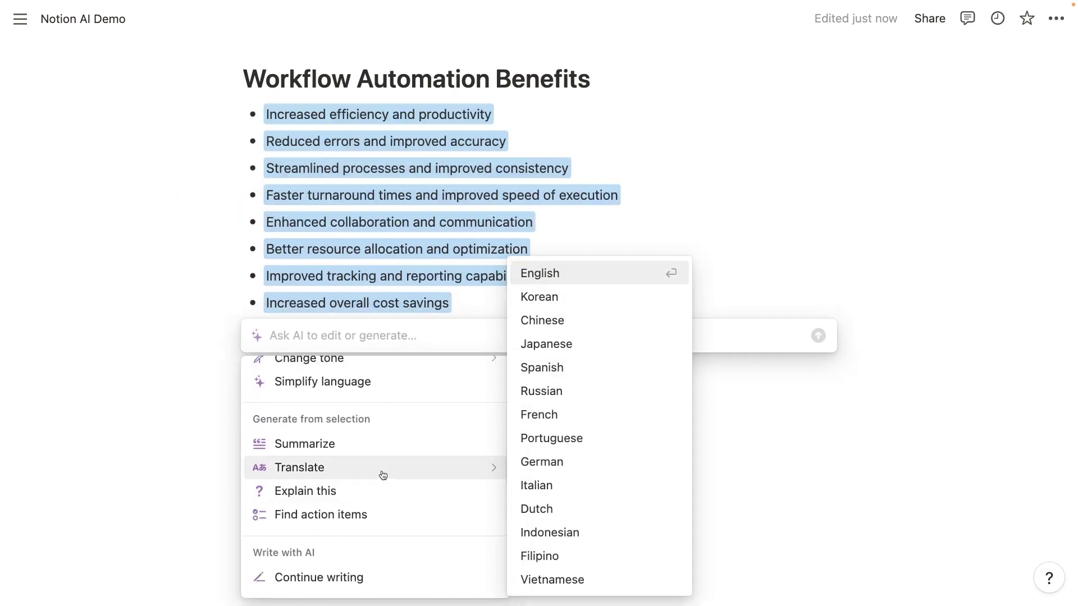
left_click(541, 369)
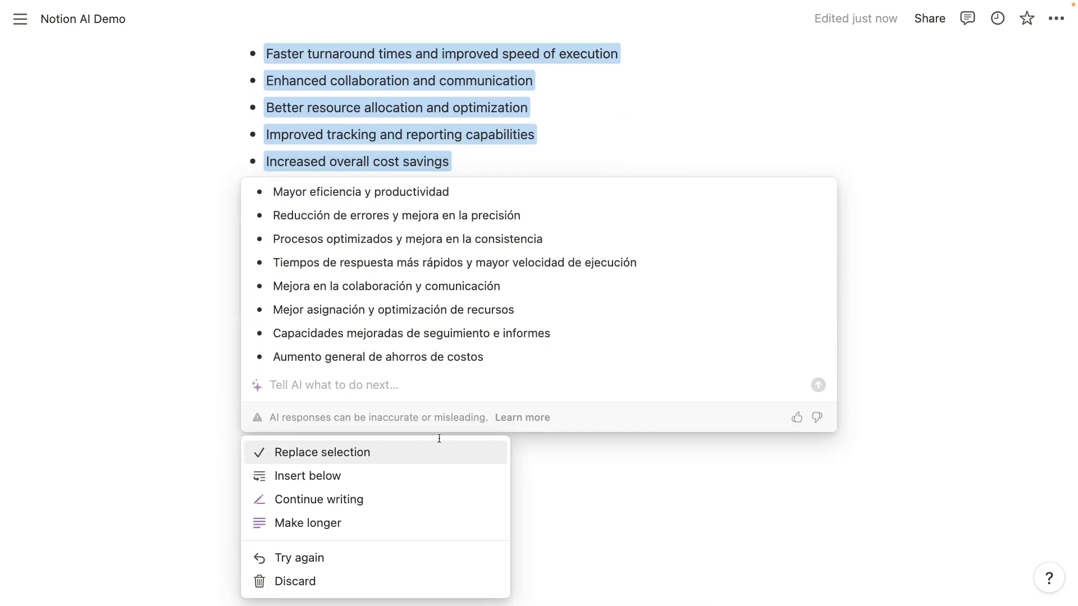
left_click(321, 477)
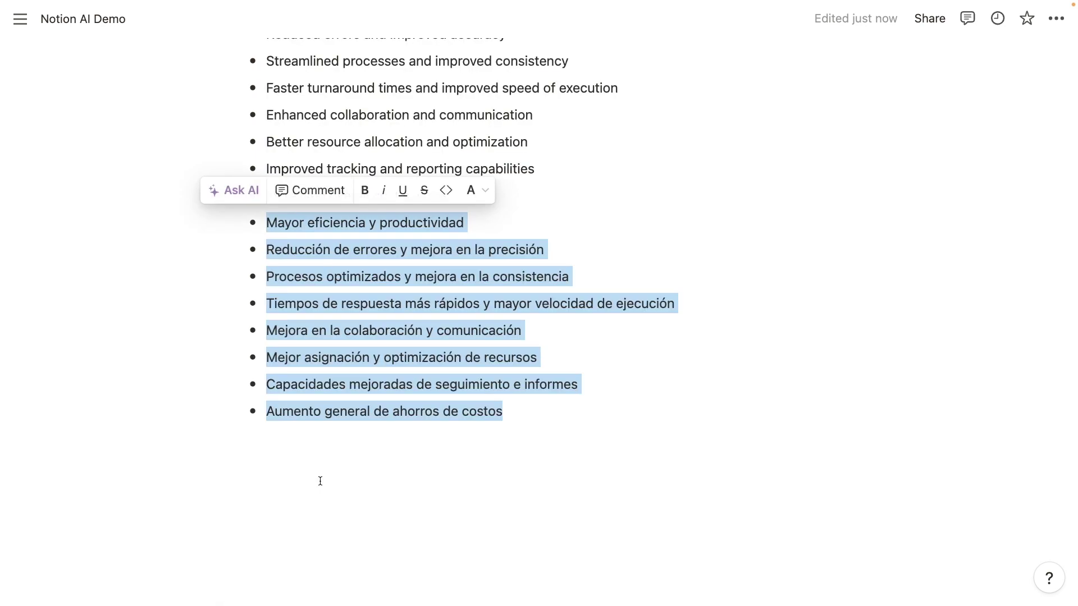
left_click(597, 431)
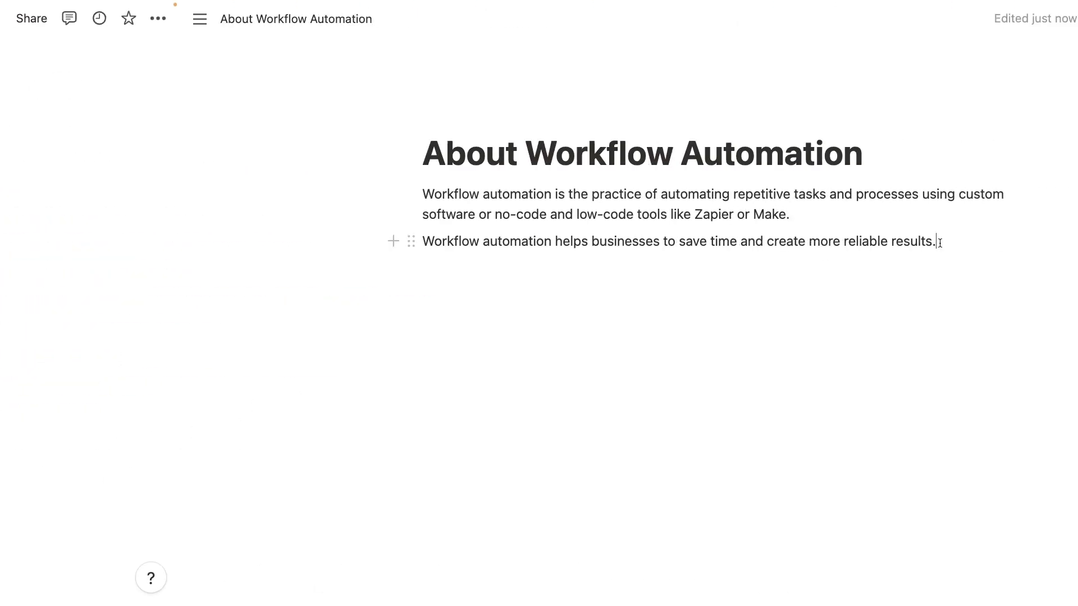
left_click_drag(758, 242, 265, 188)
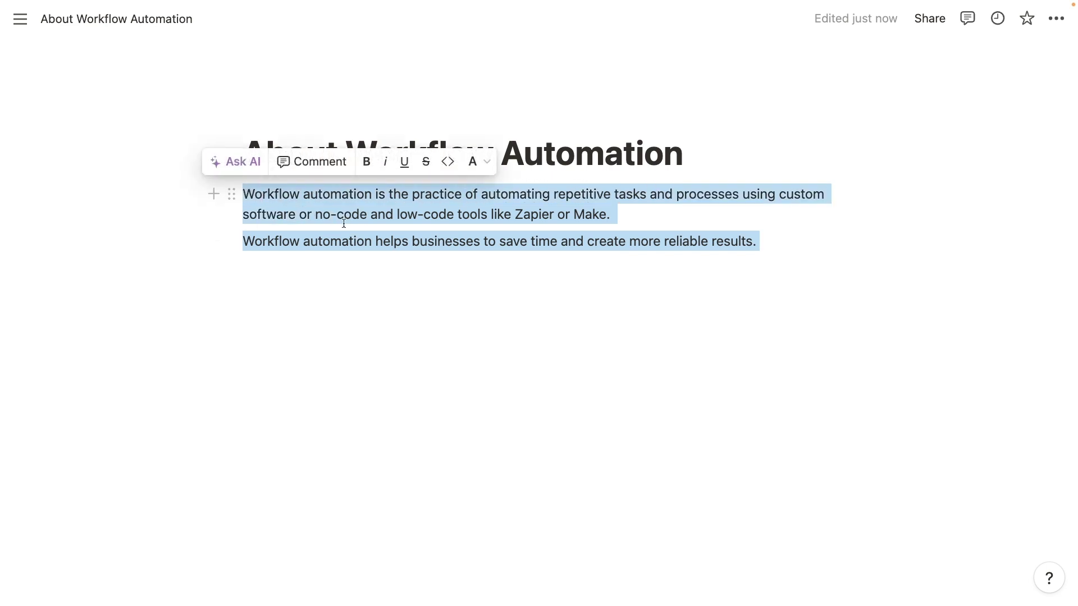
Ask Notion AI to 'Expand on this text.' for the two selected workflow automation paragraphs.
left_click(236, 164)
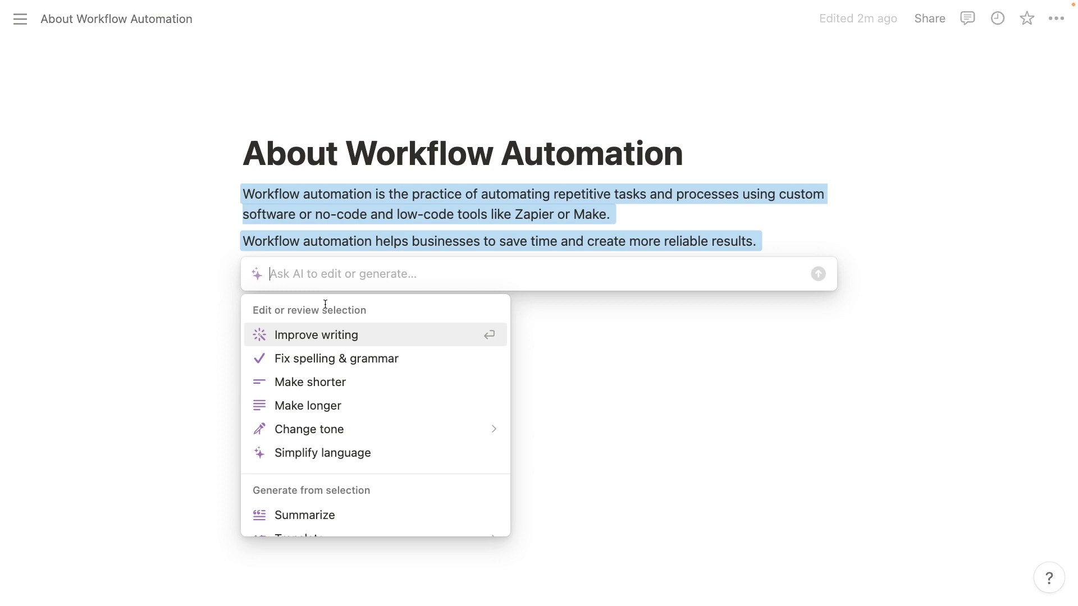
type("Expand on this text.")
left_click(819, 274)
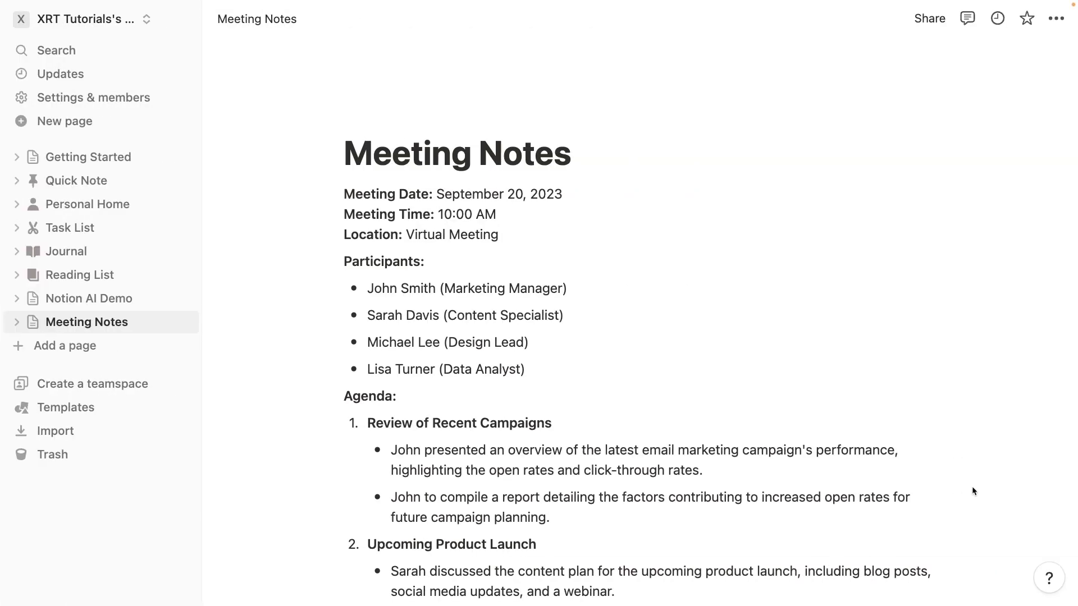
scroll(972, 486, "down", 10)
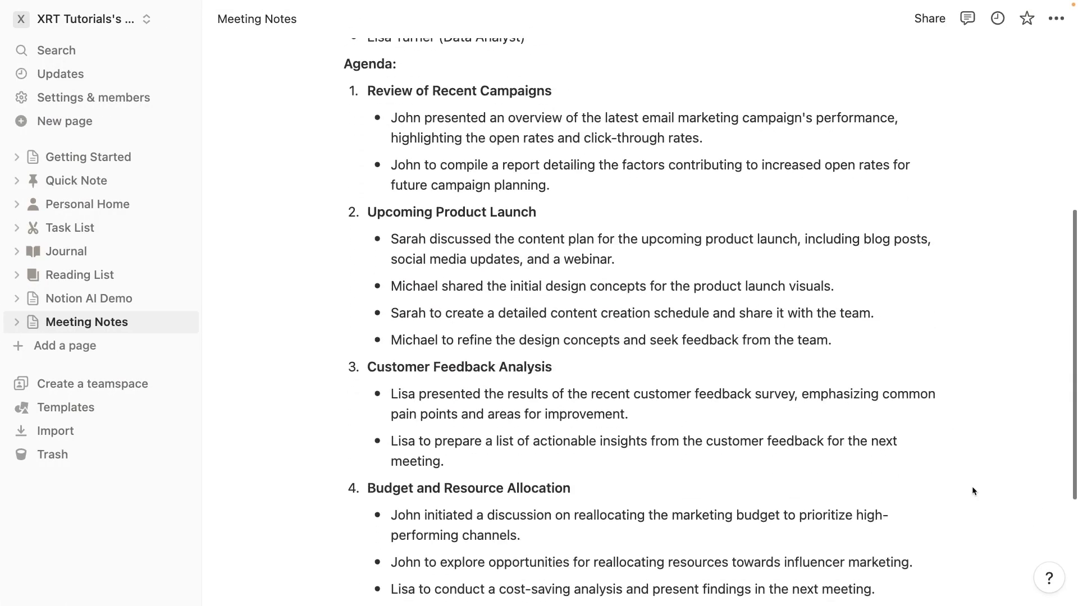
Insert a button block with an Insert blocks step, named 'Get Action Items'.
left_click(513, 456)
type("/button")
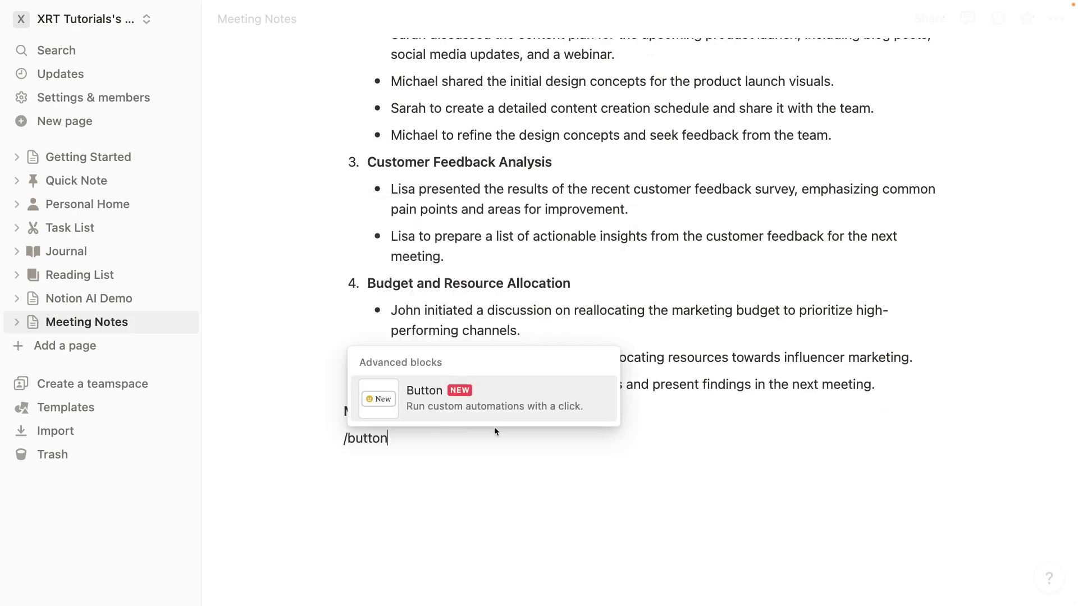
key("Return")
left_click(469, 420)
scroll(571, 472, "down", 3)
left_click(500, 387)
type("Get Action Items")
Make the button insert an AI Action items block, then run it and generate the action items.
left_click(480, 481)
type("/ai")
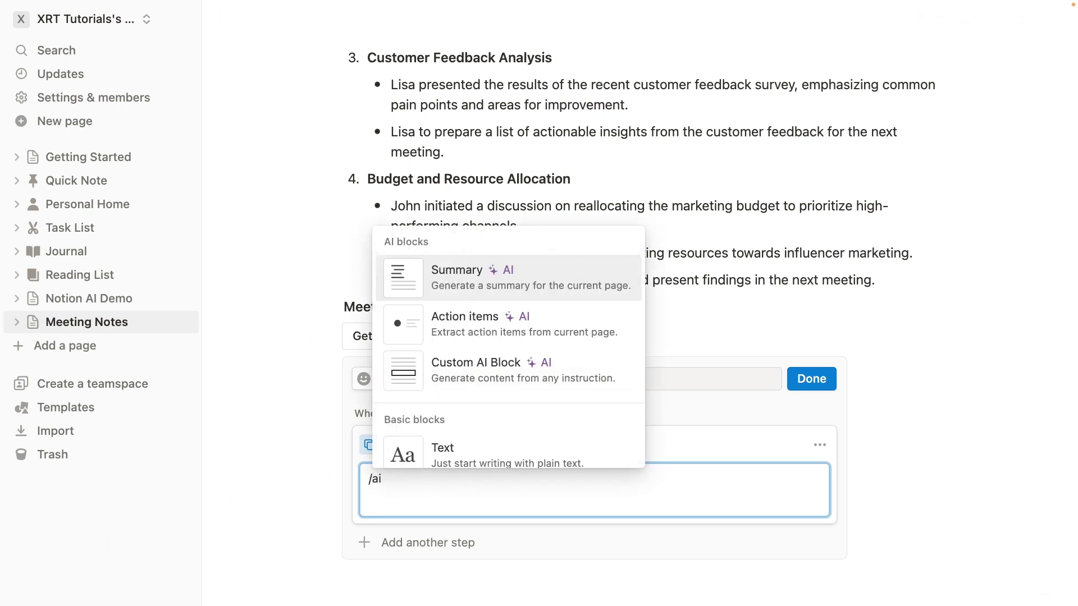
left_click(474, 337)
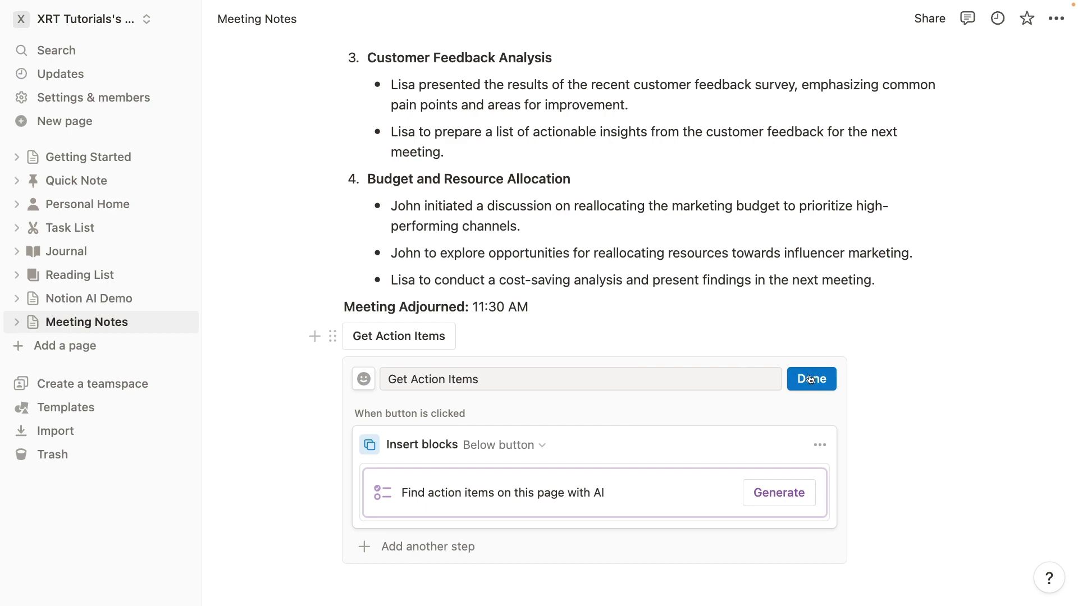
left_click(810, 380)
left_click(413, 409)
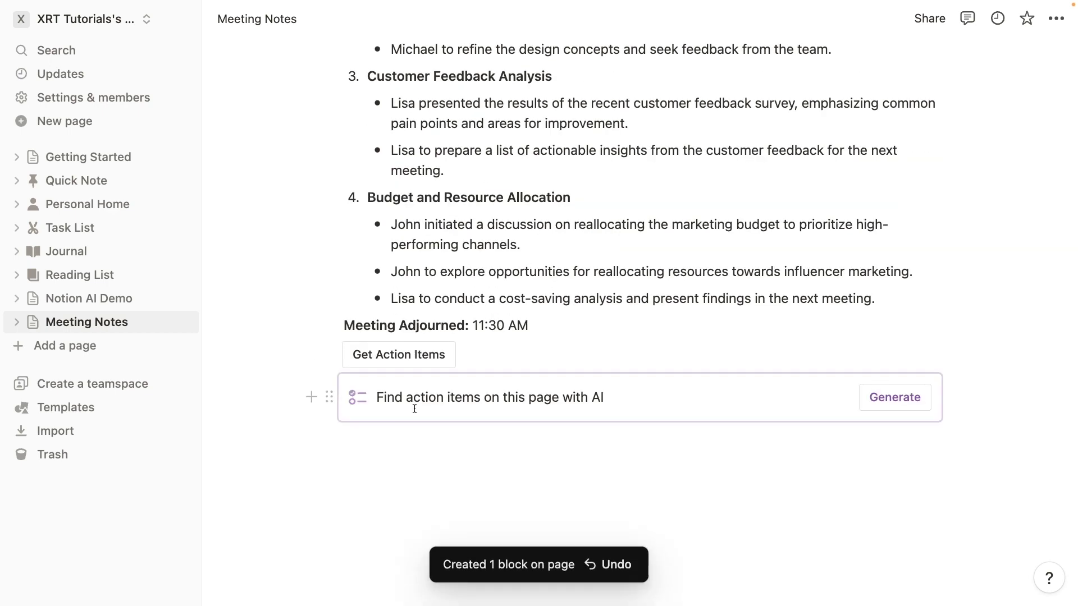
left_click(877, 397)
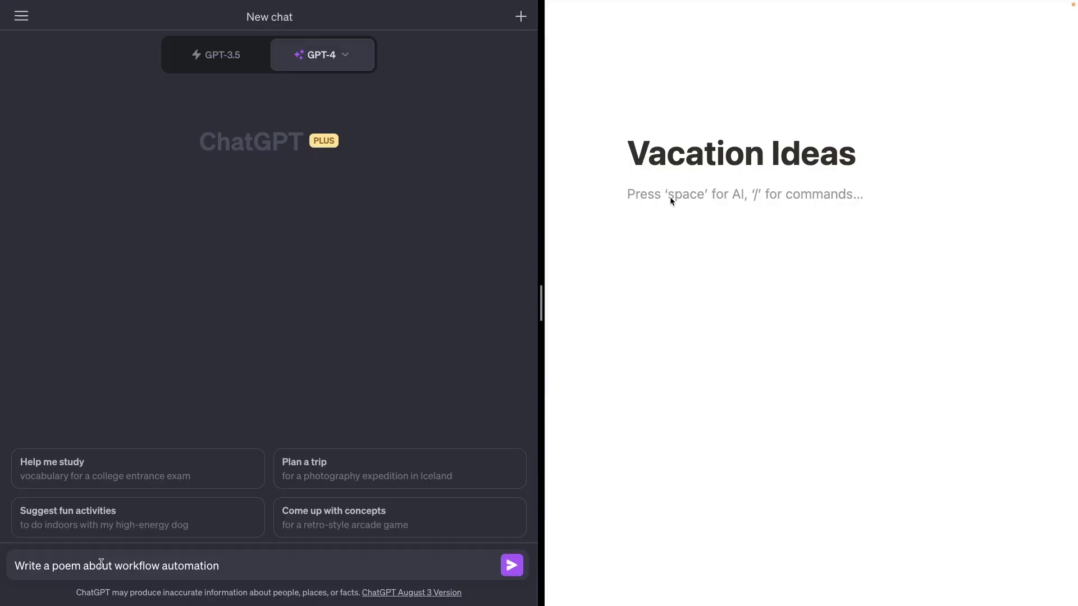
type("/ai")
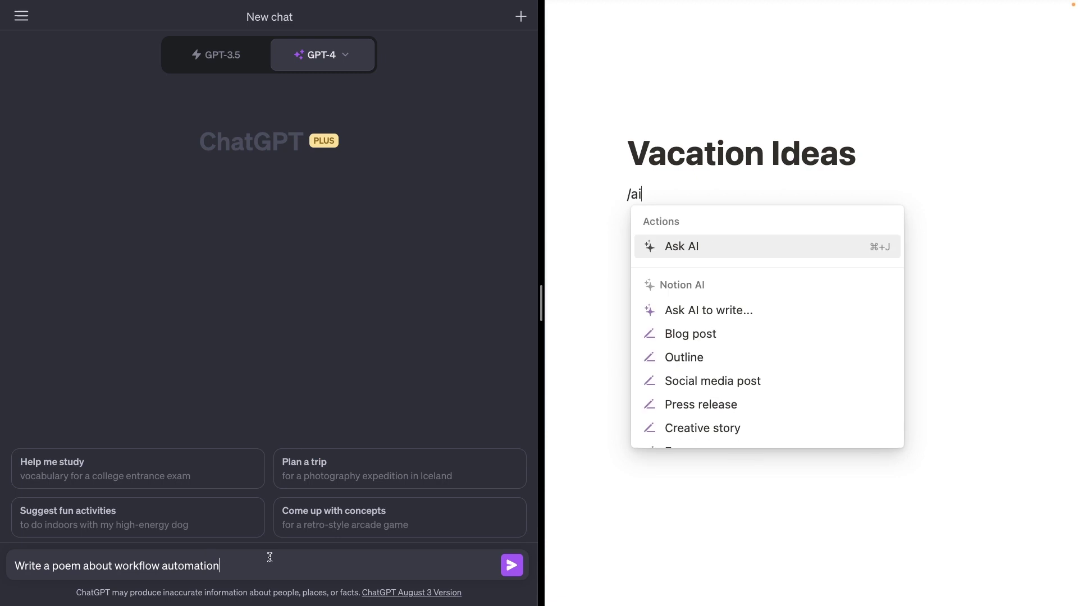
Have Notion AI list 5 fun things to do on a Quebec vacation and keep the list.
left_click(511, 569)
left_click(686, 246)
type("Give me a list of 5 fun things to do on a vacation to Quebec.")
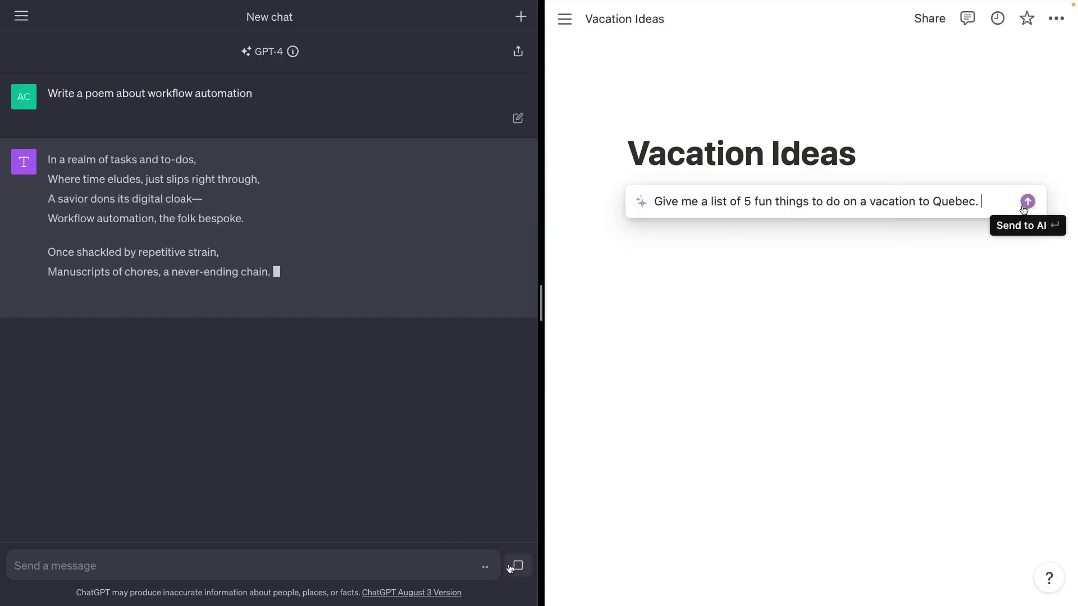
left_click(1024, 209)
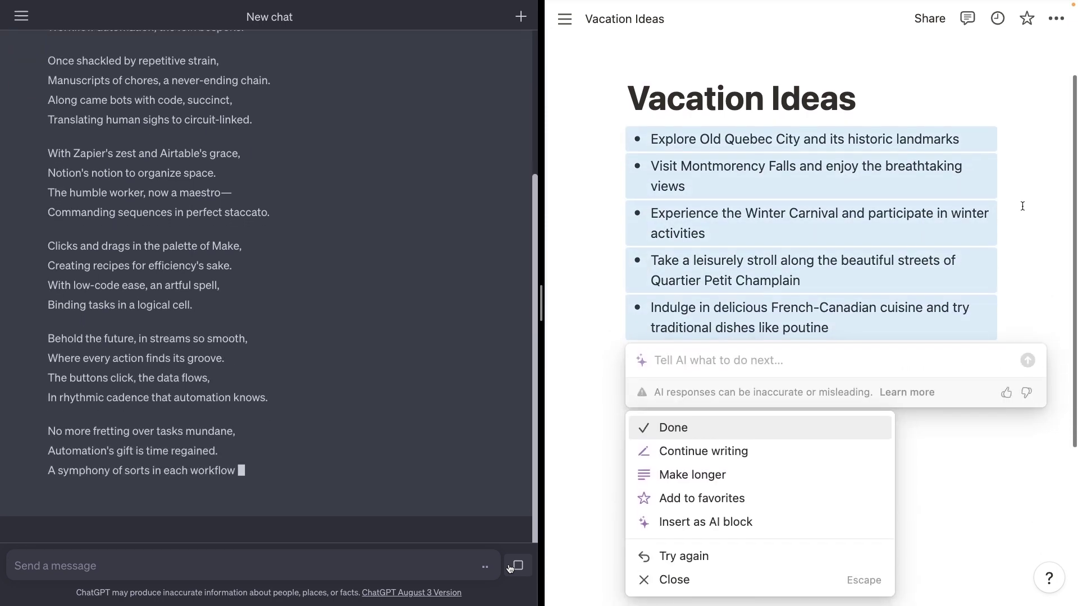
key("Return")
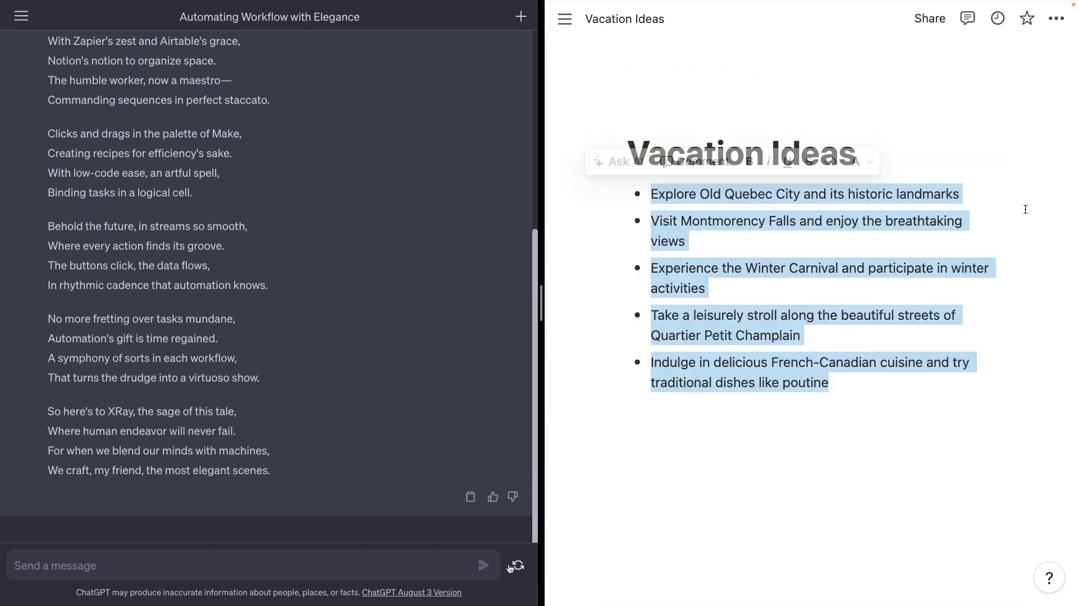
left_click(1029, 232)
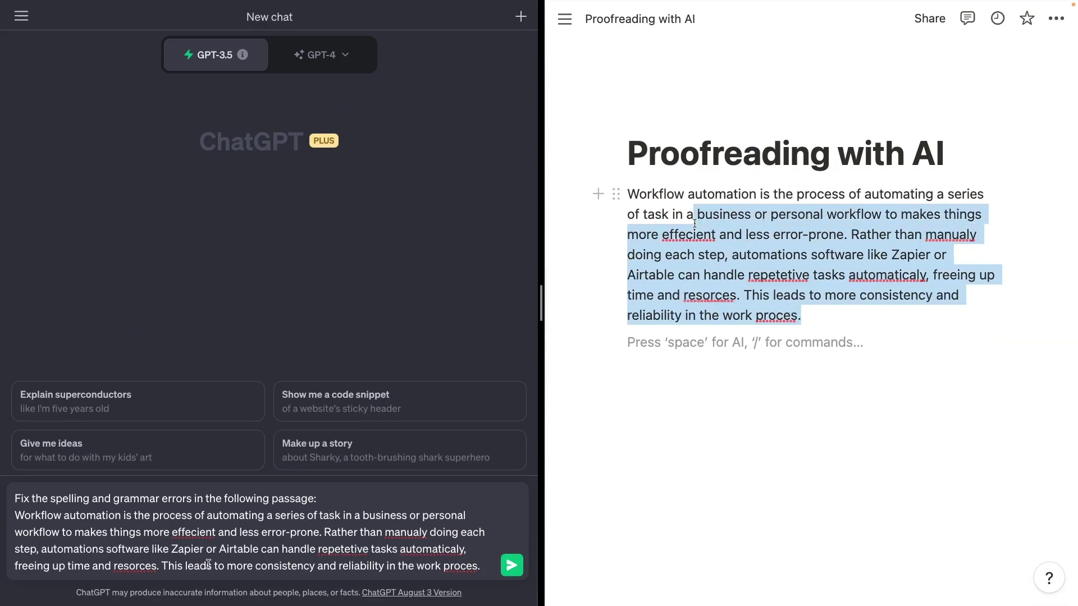
left_click_drag(696, 214, 633, 195)
Fix the paragraph's spelling and grammar with Notion AI, also sending ChatGPT the proofreading request.
left_click(611, 162)
left_click(512, 565)
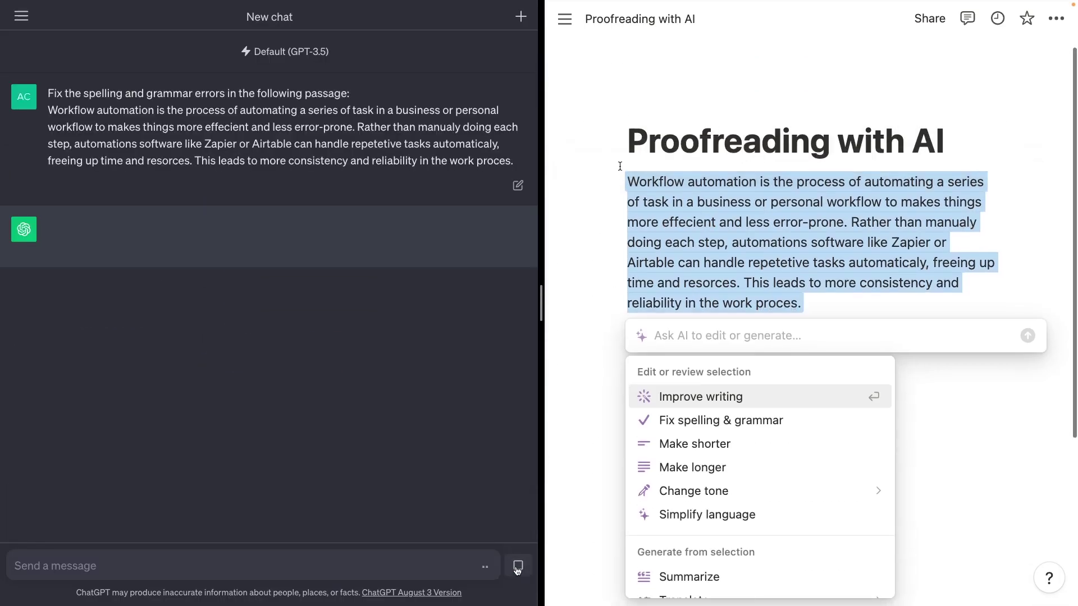
left_click(724, 420)
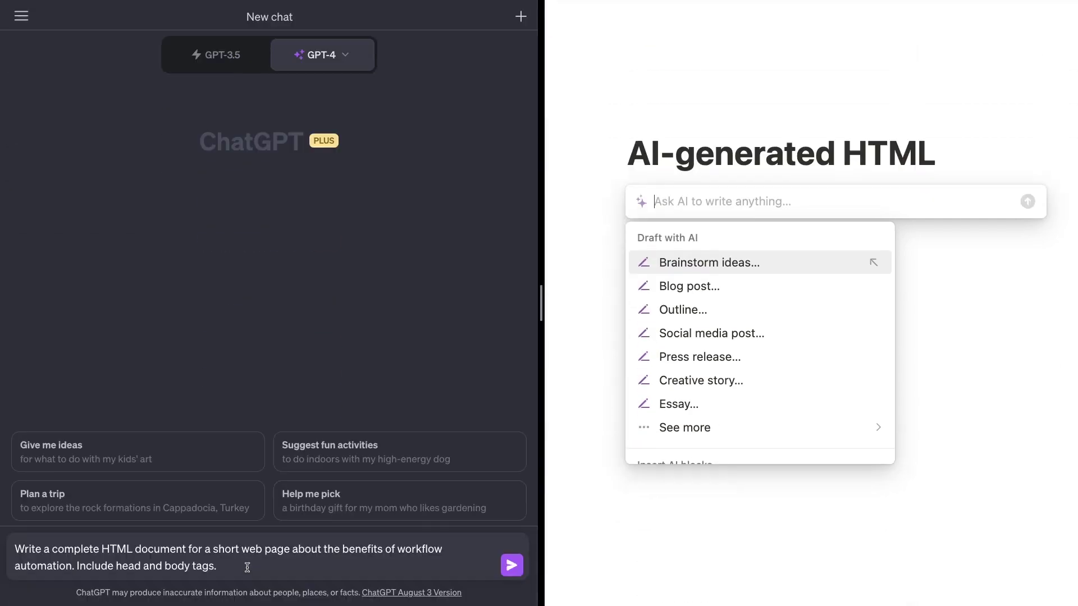
type("Write a complete HTML document for a short web page about the benefits of workflow automation. Include head and body tags.")
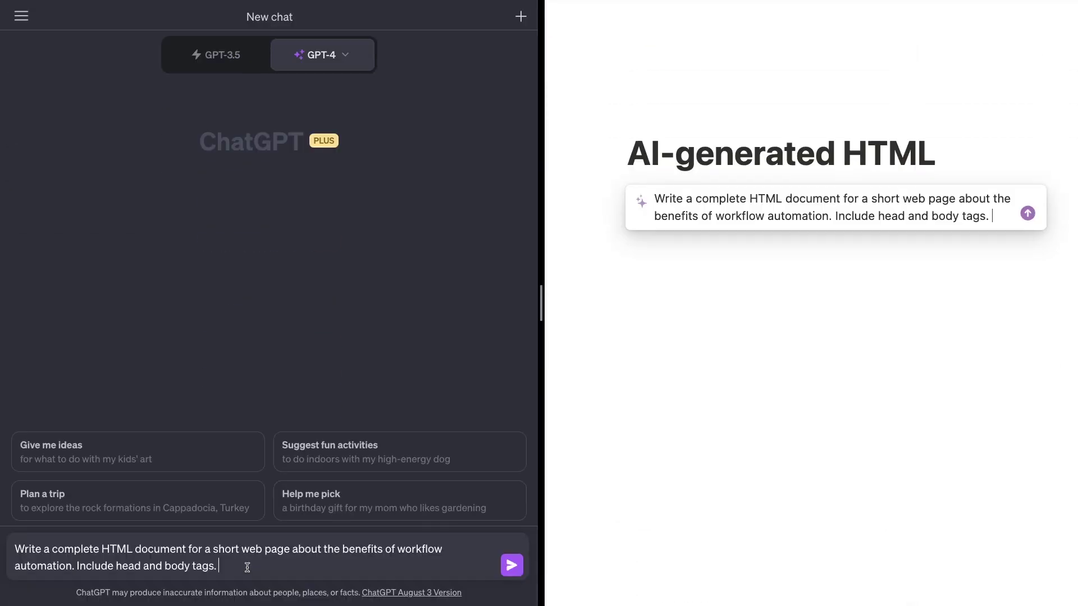
Send the complete HTML page request to ChatGPT and Notion AI, keeping Notion's generated HTML code.
left_click(518, 565)
key("Return")
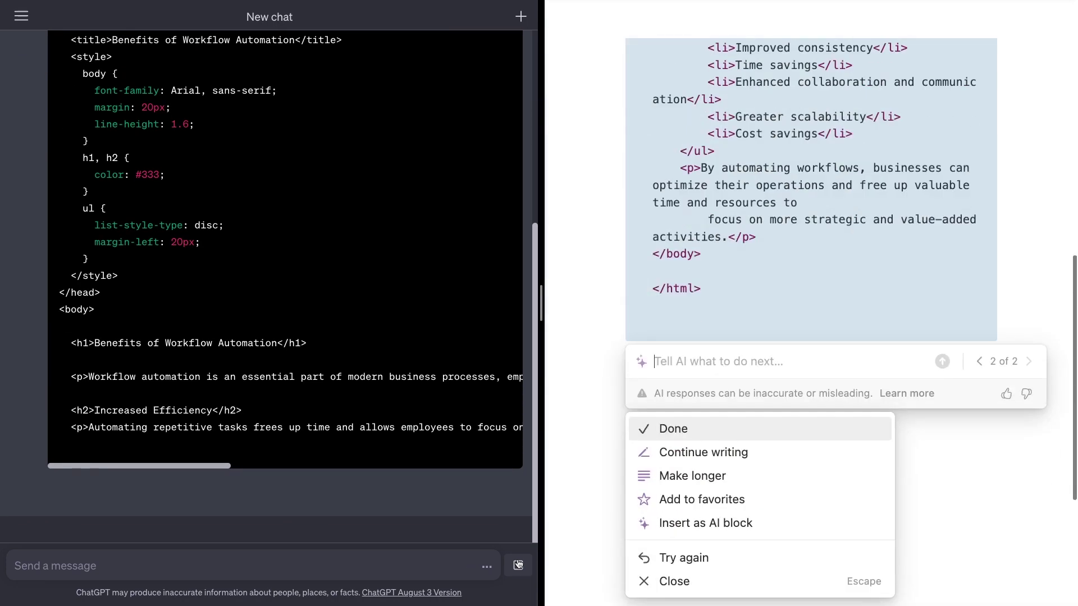
left_click(864, 433)
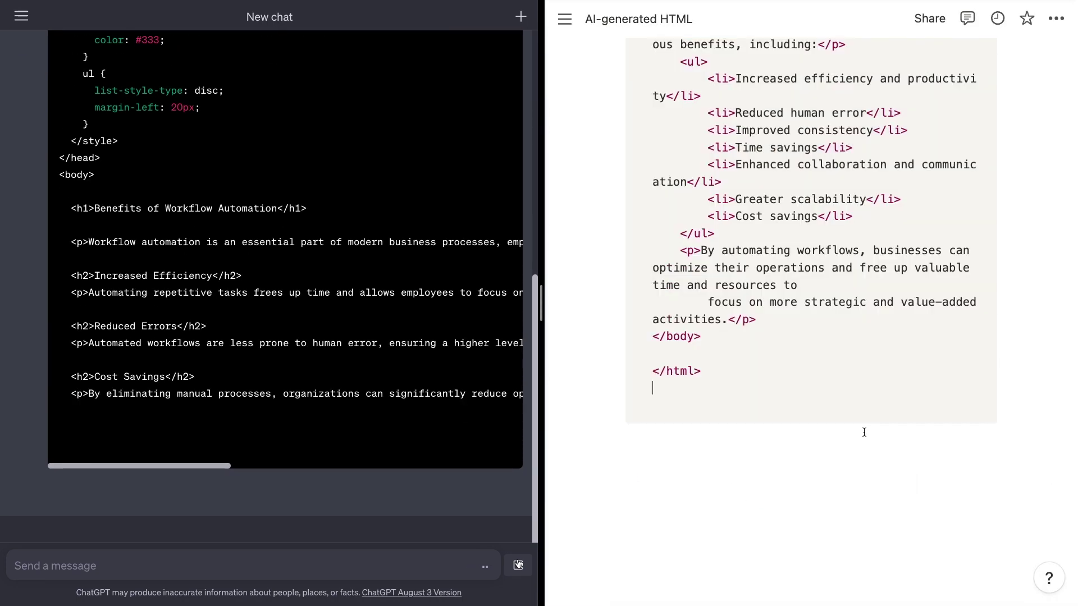
scroll(862, 421, "up", 6)
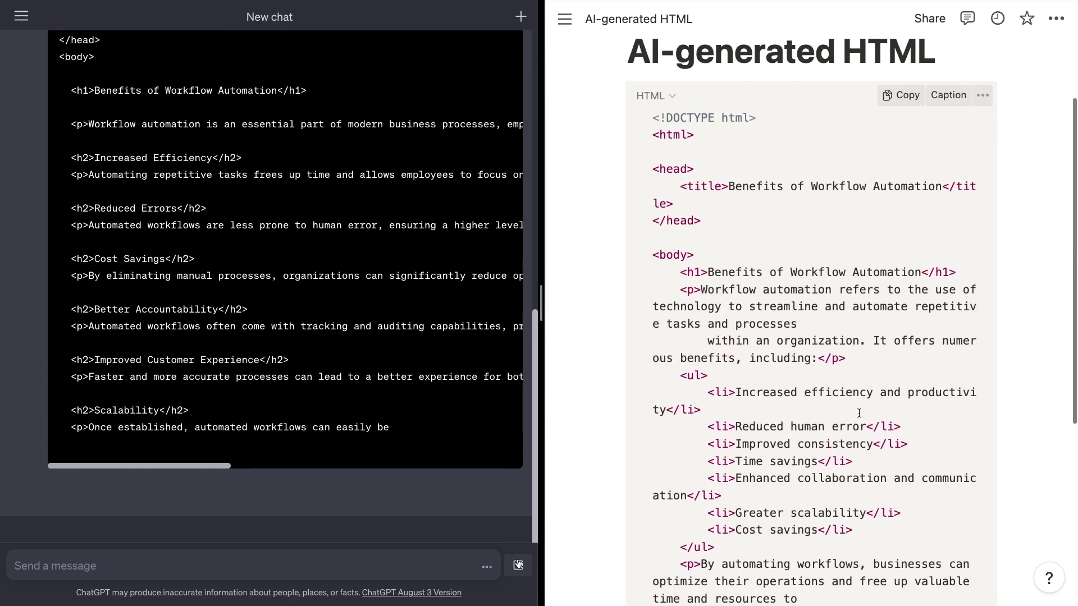
scroll(859, 413, "up", 1)
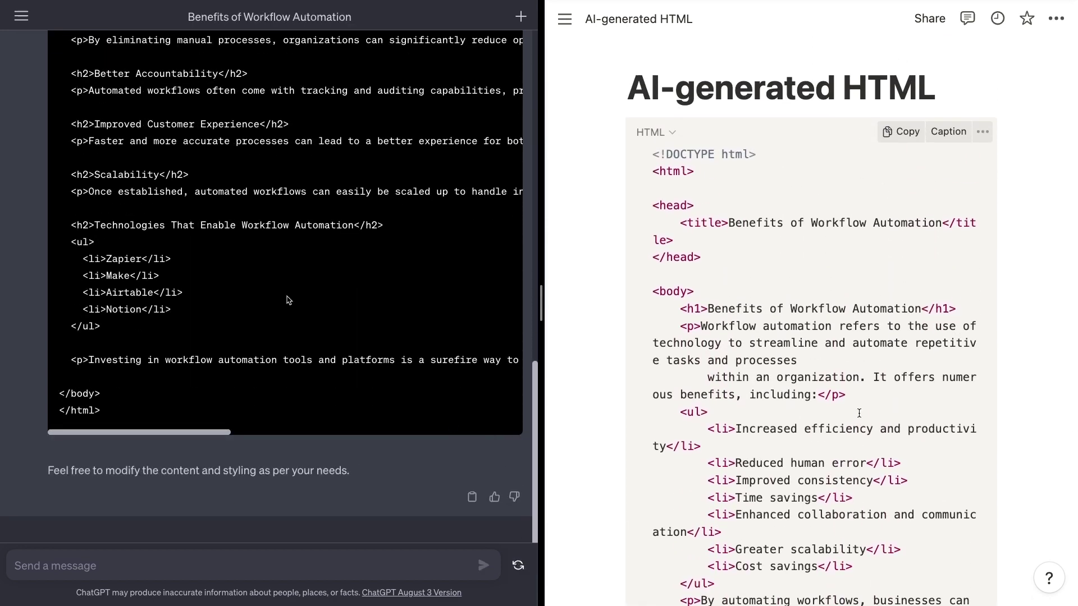
scroll(288, 303, "up", 20)
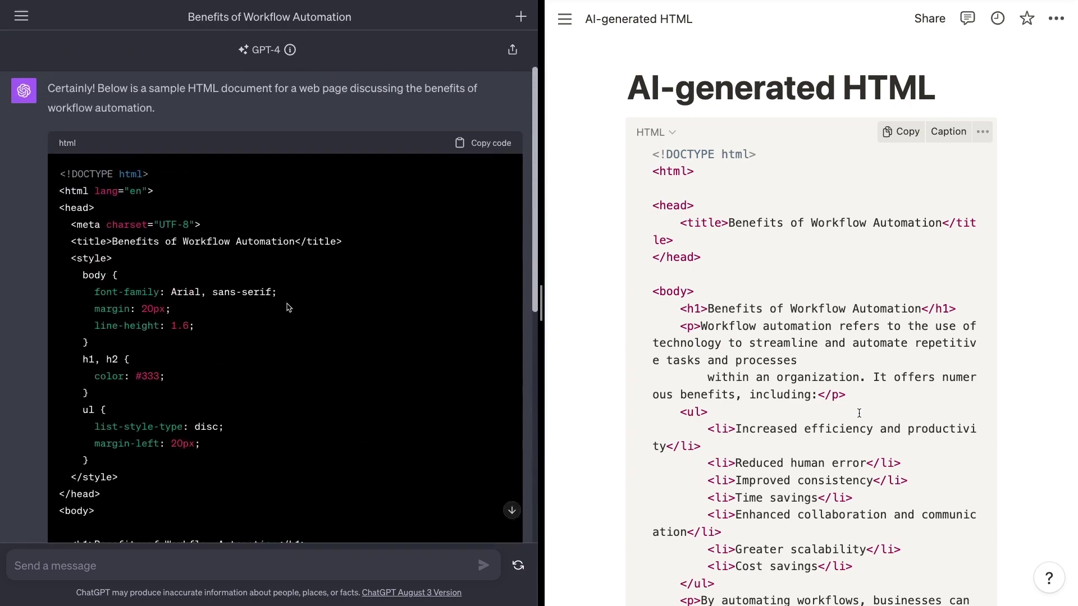
scroll(288, 308, "down", 1)
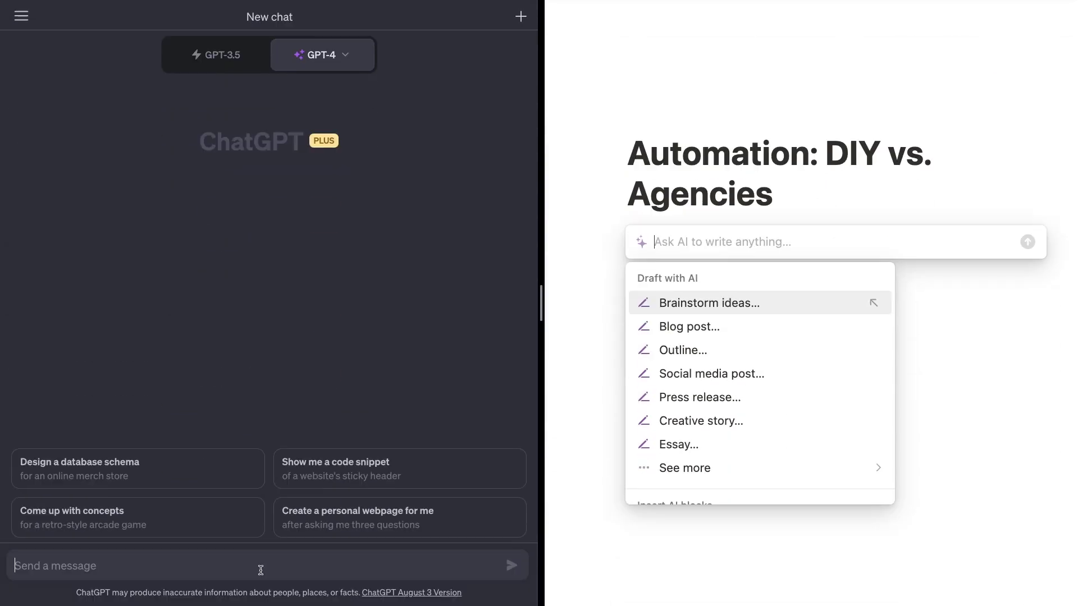
Generate DIY vs. agencies pros and cons in both ChatGPT and Notion AI, keeping Notion's version.
type("Write a list comparing the pros and cons of building an automation yourself vs. hiring an agency to help you build. Use headings, bullets, and other style elements to organize the list. At the end of the pros and cons list, create a toggle list called \"Key Takeaways\". Within that toggle list, summarize the key takeaways from your analysis.")
type("Write a list comparing the pros and cons of building an automation yourself vs. hiring an agency to help you build. Use headings, bullets, and other style elements to organize the list. At the end of the pros and cons list, create a toggle list called \"Key Takeaways\". Within that toggle list, summarize the key takeaways from your analysis.")
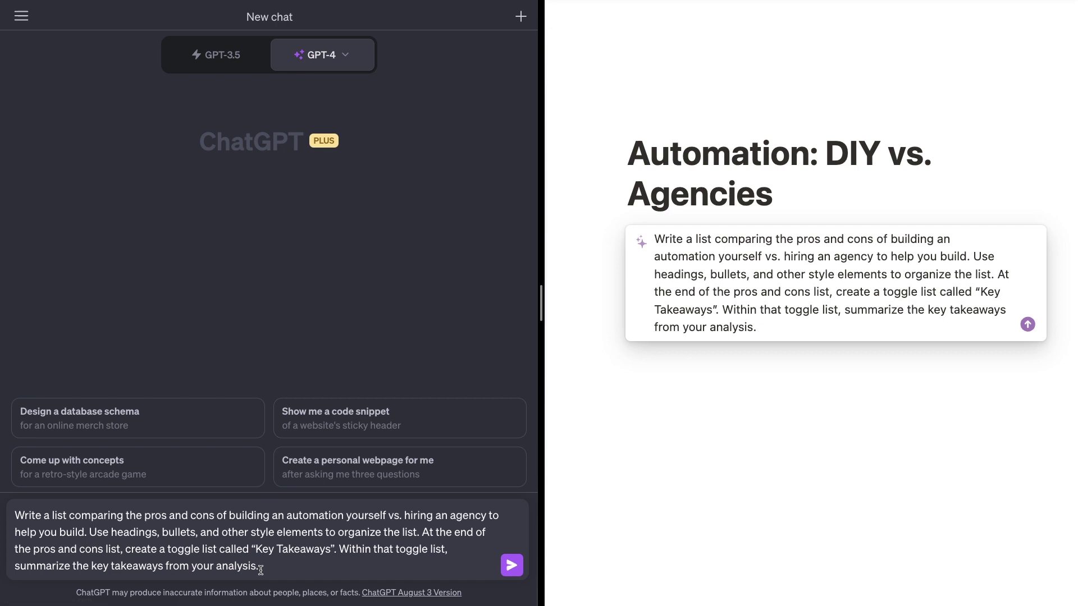
left_click(505, 565)
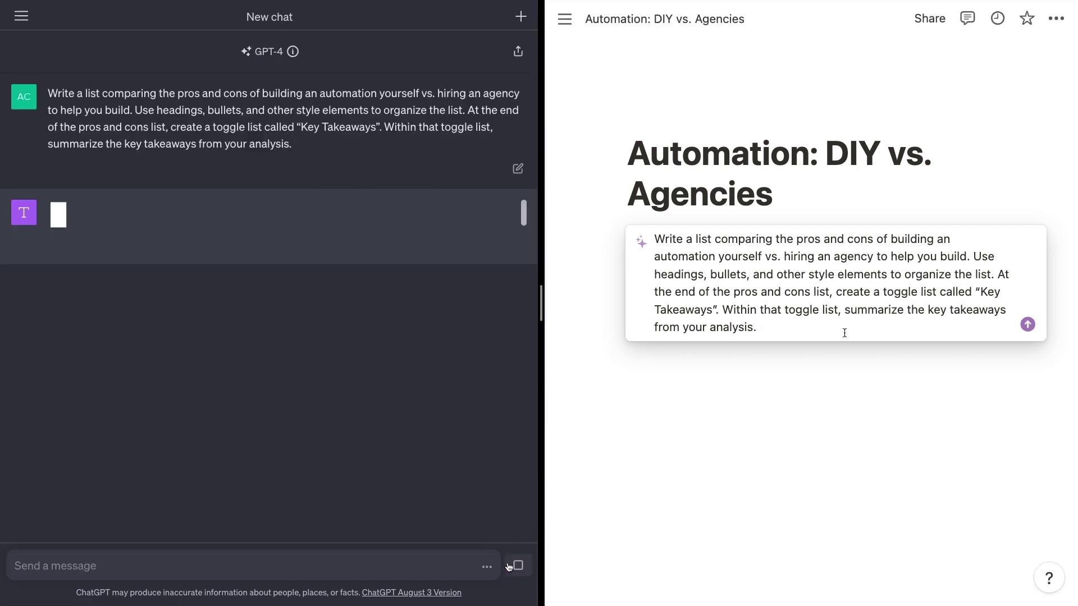
key("Return")
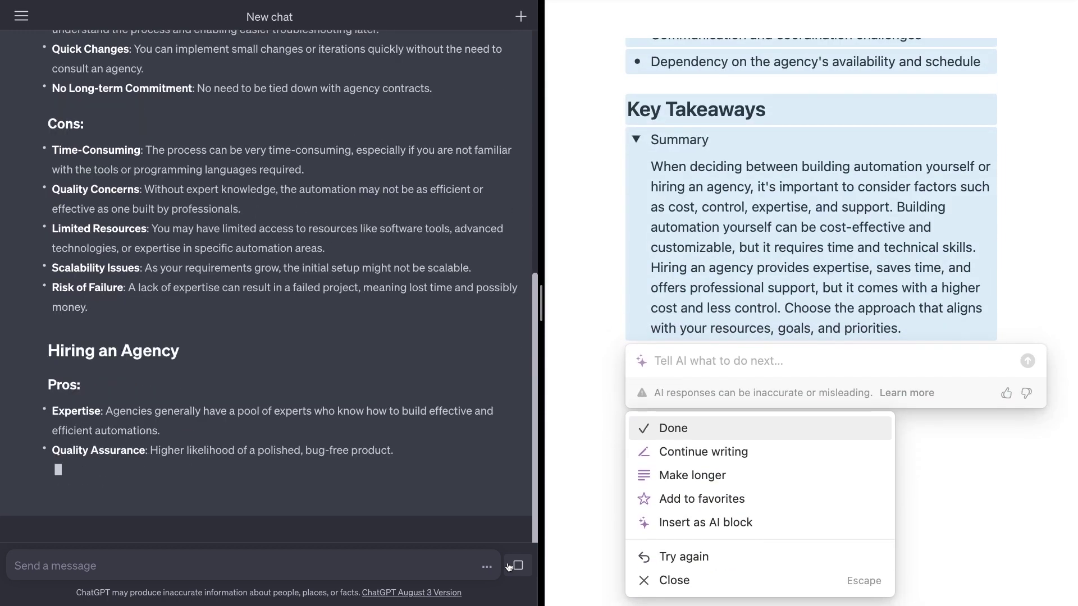
key("Return")
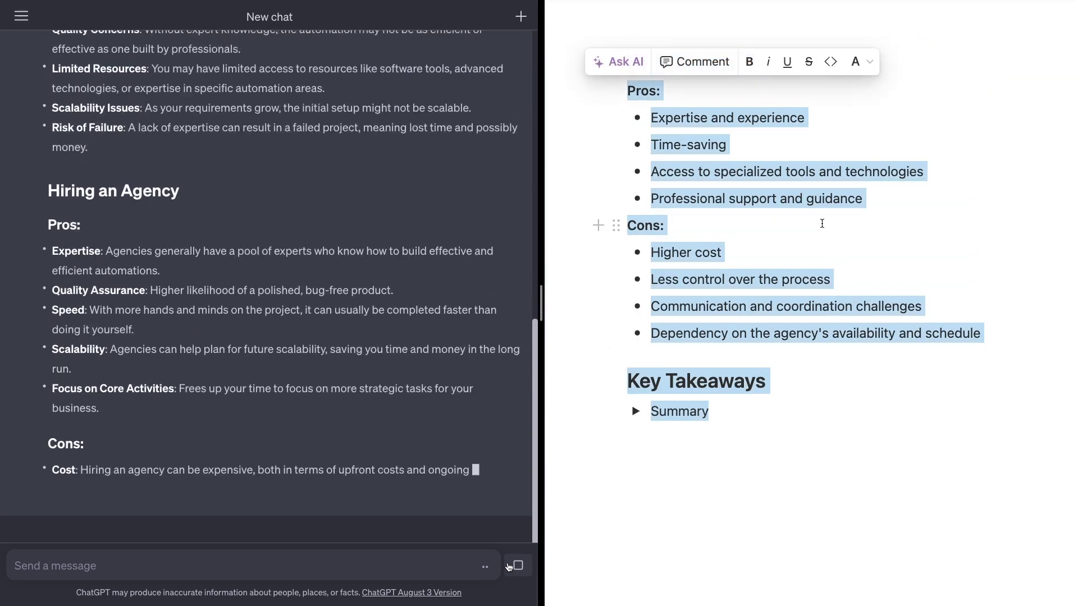
Expand and collapse the Key Takeaways Summary toggle, then scroll back up the page.
left_click(761, 409)
left_click(636, 412)
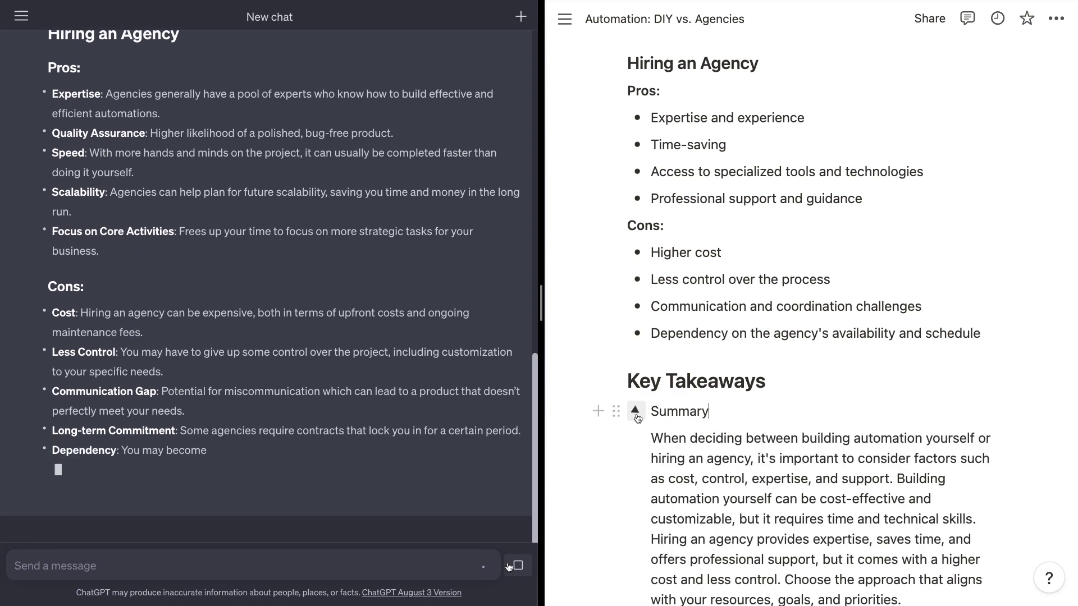
left_click(637, 411)
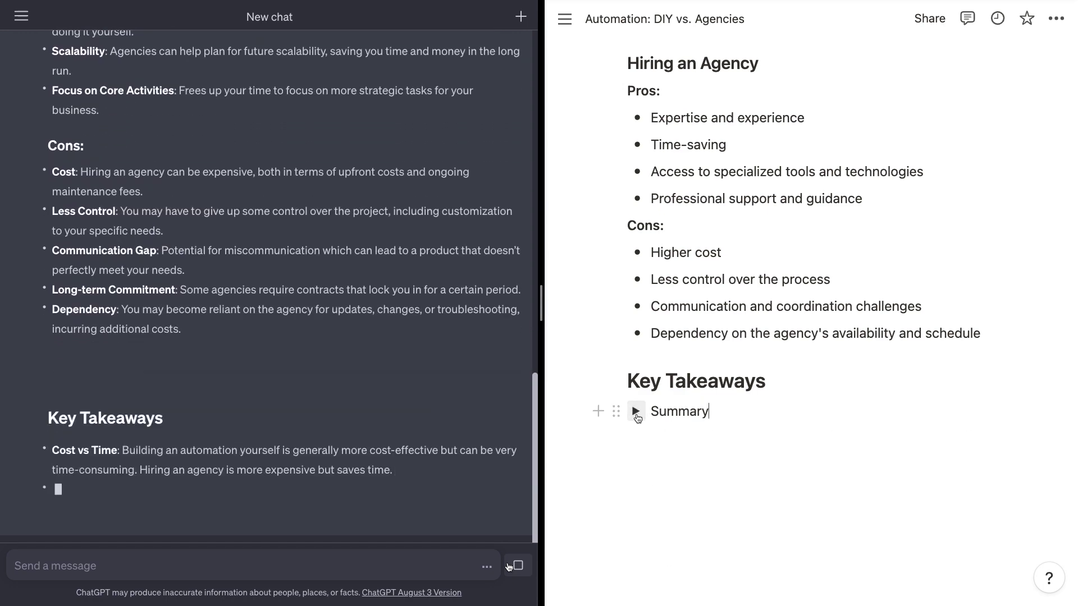
scroll(735, 312, "up", 10)
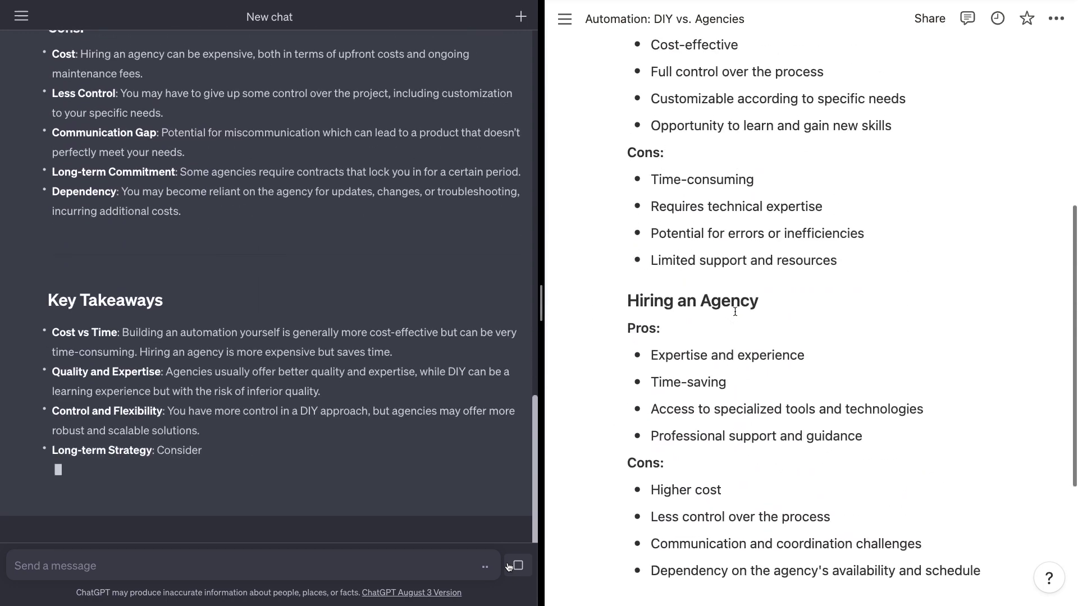
scroll(735, 311, "up", 3)
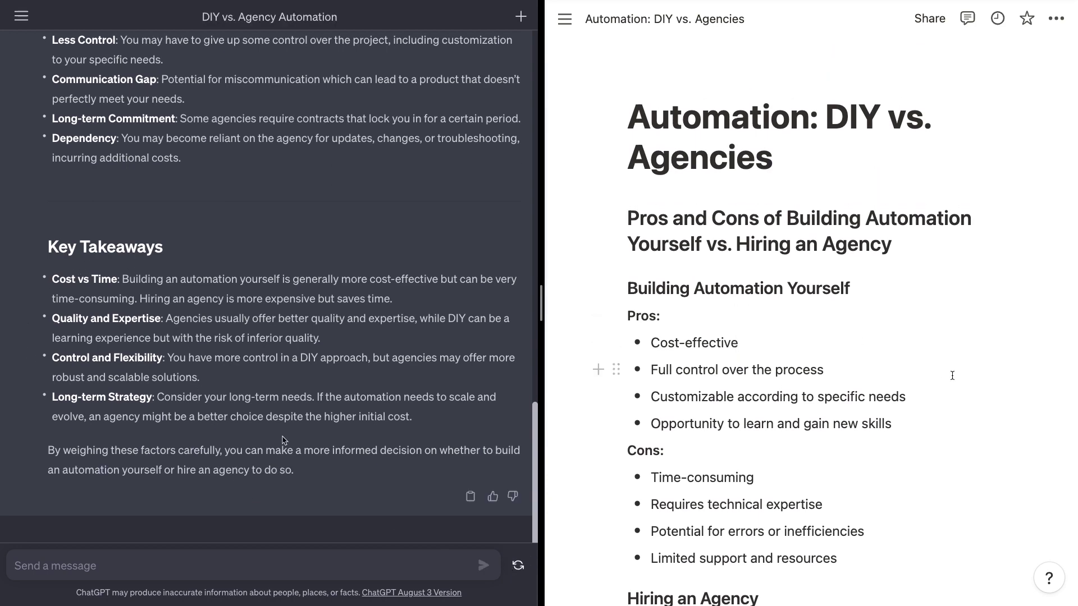
scroll(283, 441, "up", 20)
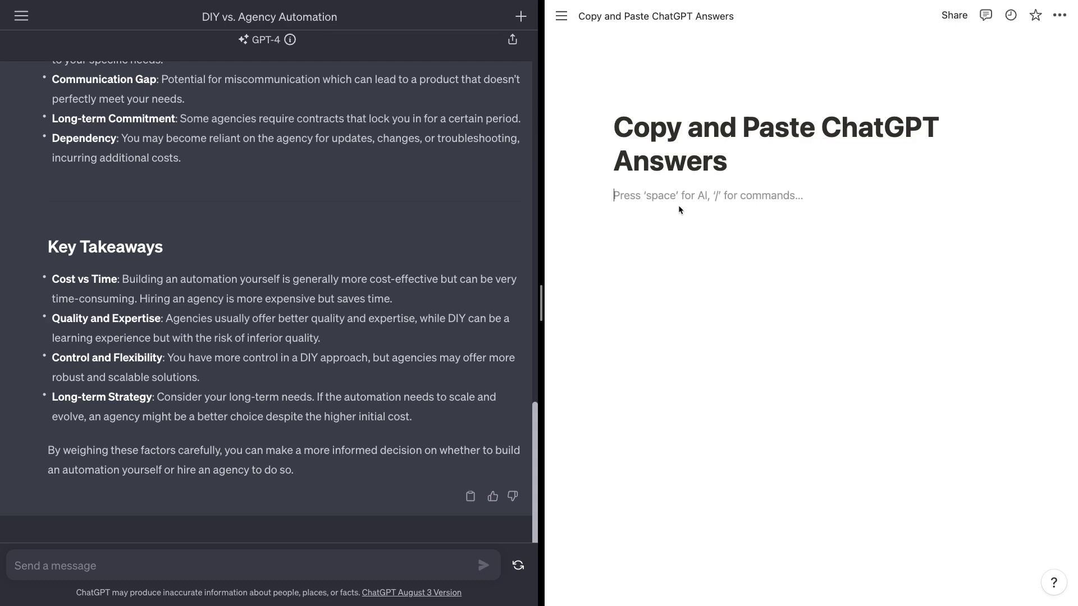
Paste ChatGPT's DIY-versus-agency comparison into the empty page, keeping its headings, Pros/Cons bullets and bold labels.
key("super+v")
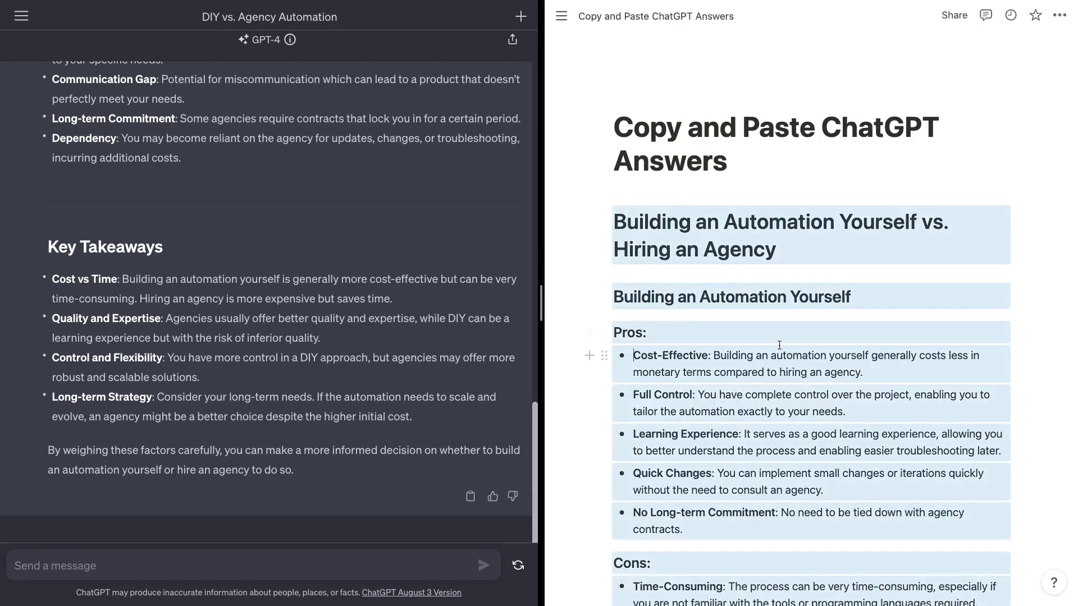
scroll(780, 344, "down", 2)
scroll(397, 305, "up", 1)
scroll(396, 305, "up", 15)
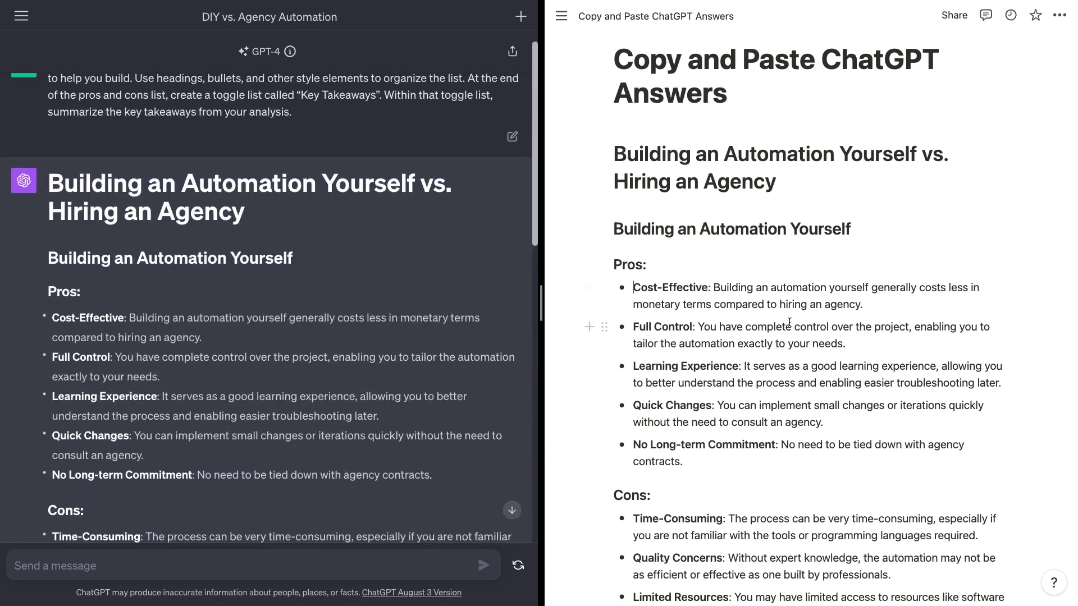